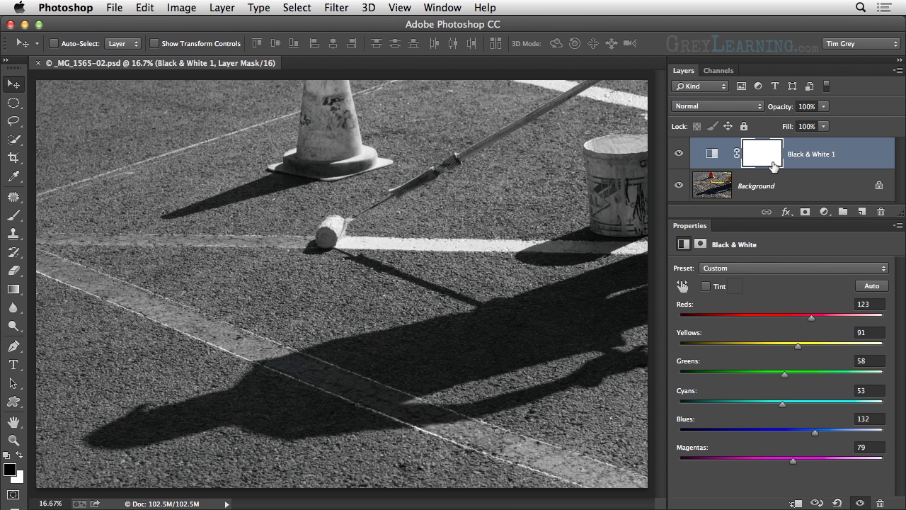
- Invert the Black & White 1 layer mask to black and invert it back to white
drag(774, 165, 775, 166)
key(super+i)
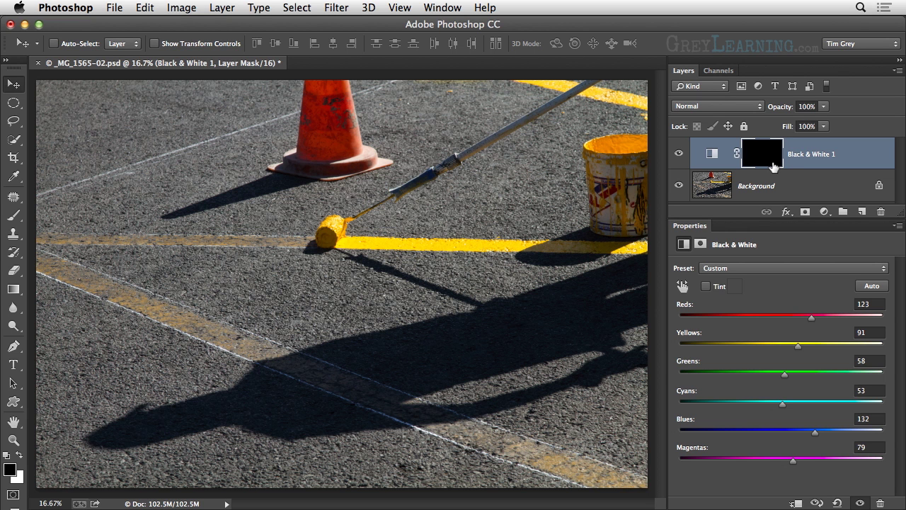
drag(774, 165, 774, 166)
key(ctrl+i)
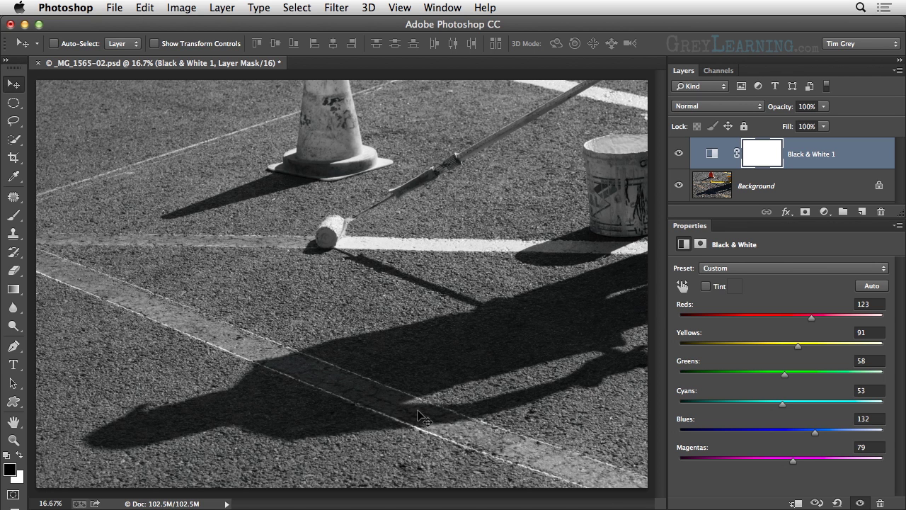
- Activate the Brush tool and set its opacity to 100%
click(15, 216)
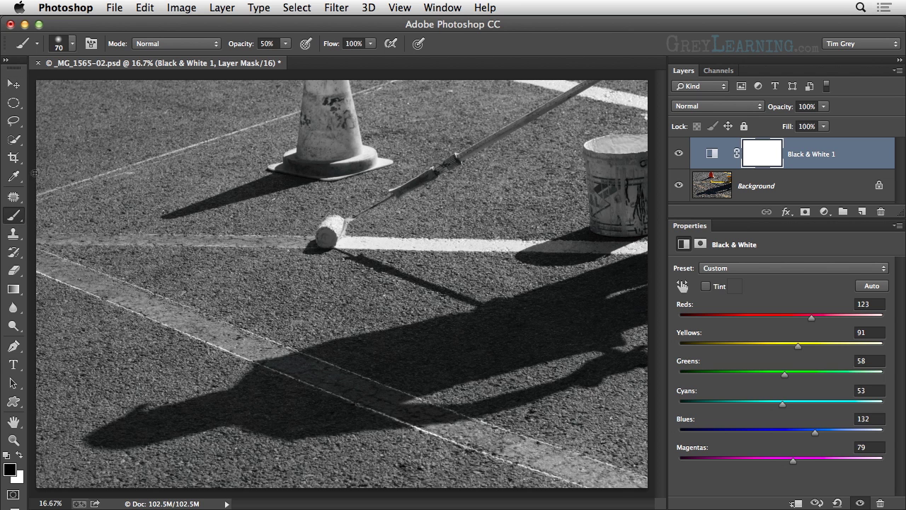
click(73, 45)
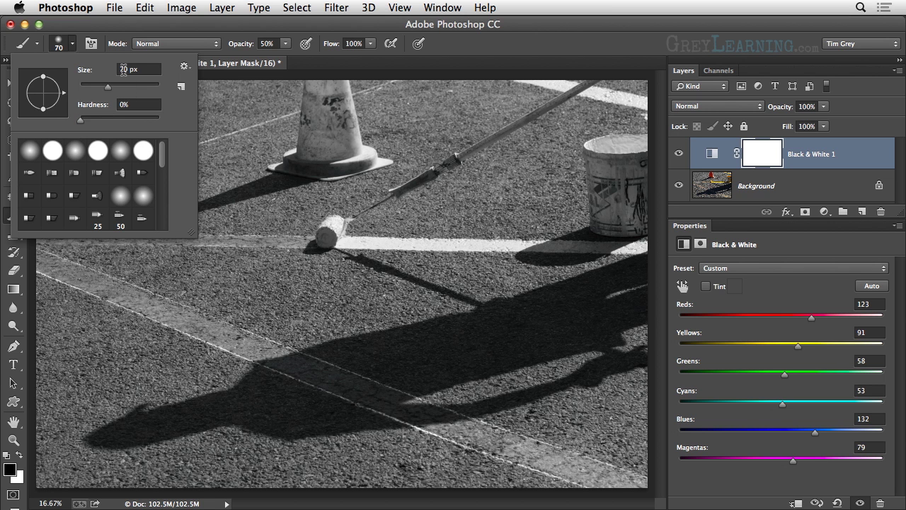
click(74, 45)
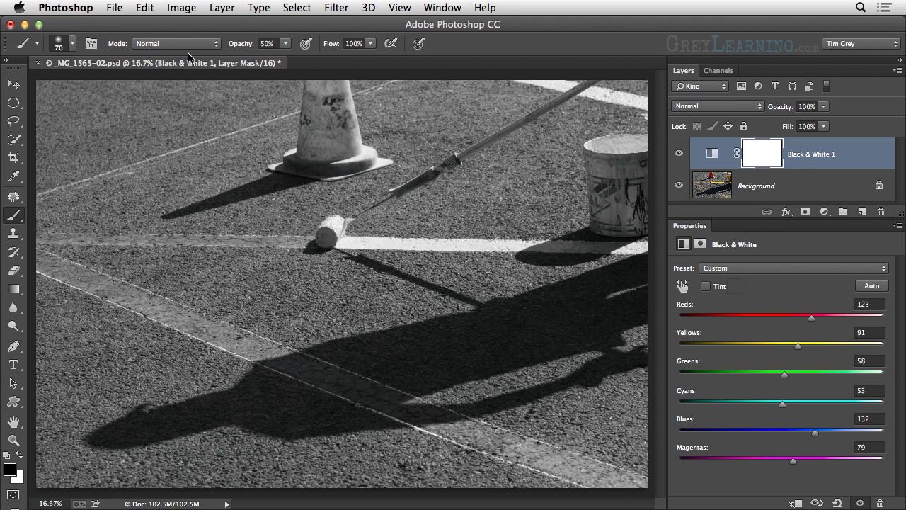
click(286, 44)
drag(288, 56, 330, 58)
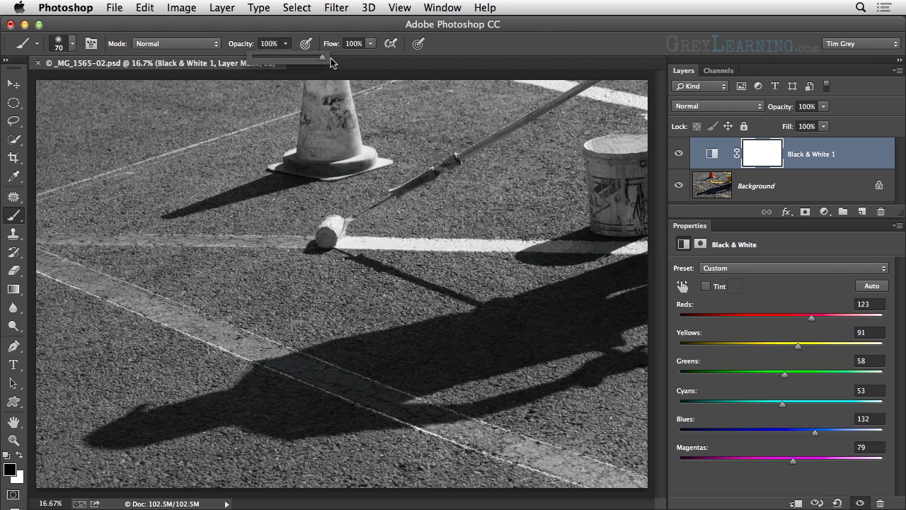
click(289, 46)
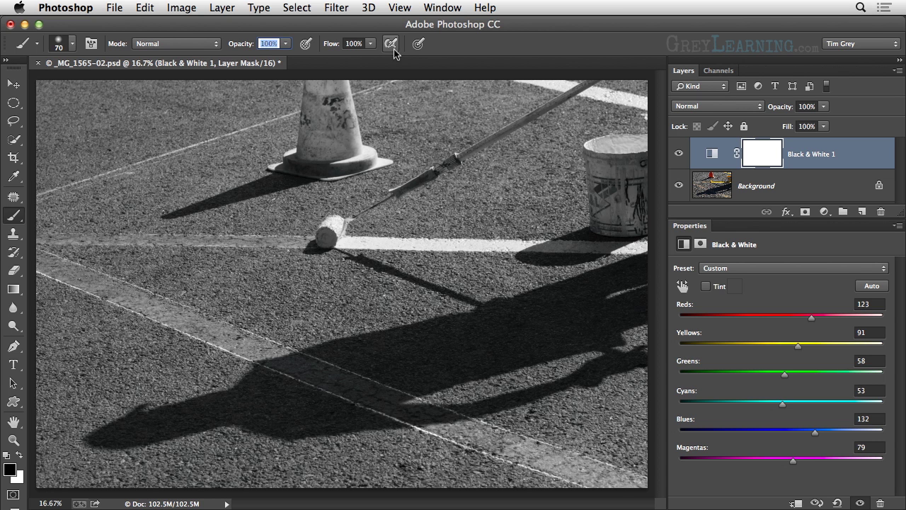
key(Return)
- Swap the foreground and background colors back and forth, ending with black as the foreground
key(x)
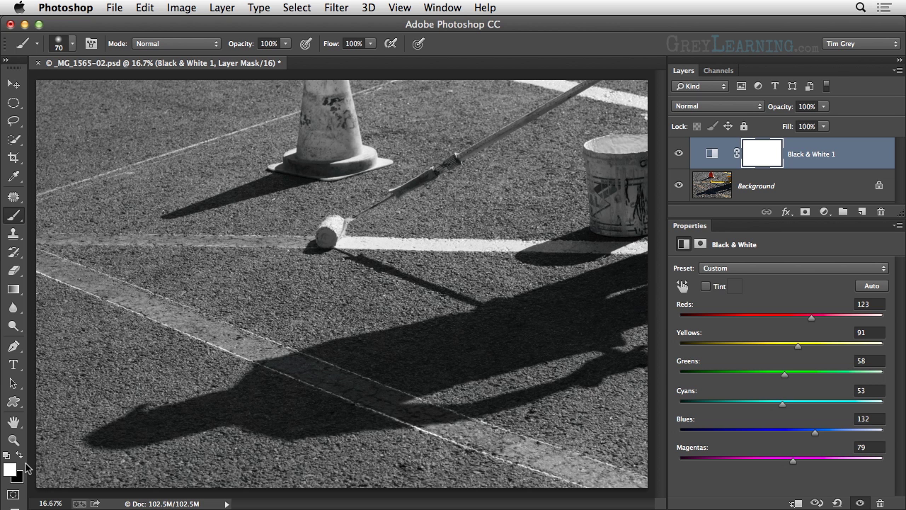
key(x)
key(x)
key(x)
key(x)
key(x)
key(x)
key(x)
key(x)
key(x)
- Paint black on the layer mask over the paint roller and its fresh yellow line to the image's edge, using a 200 px brush
key(bracketright)
key(bracketright)
key(bracketright)
key(bracketright)
key(bracketright)
key(bracketright)
key(bracketright)
key(bracketright)
key(bracketright)
key(bracketright)
key(bracketright)
key(bracketright)
key(bracketright)
key(bracketright)
key(bracketright)
key(bracketright)
key(bracketright)
key(bracketright)
key(bracketright)
key(bracketright)
key(bracketright)
key(bracketright)
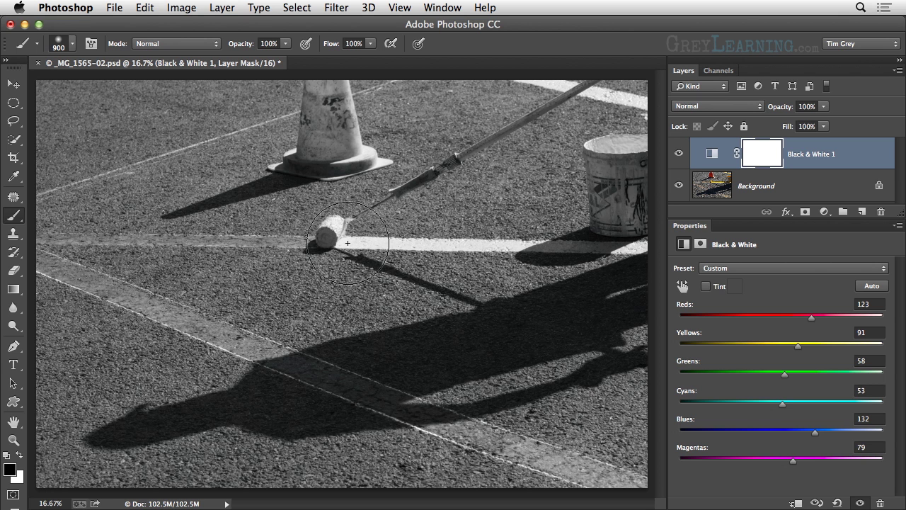
key(bracketleft)
key(bracketleft)
key(bracketleft)
key(bracketleft)
key(bracketleft)
key(bracketleft)
key(bracketleft)
key(bracketleft)
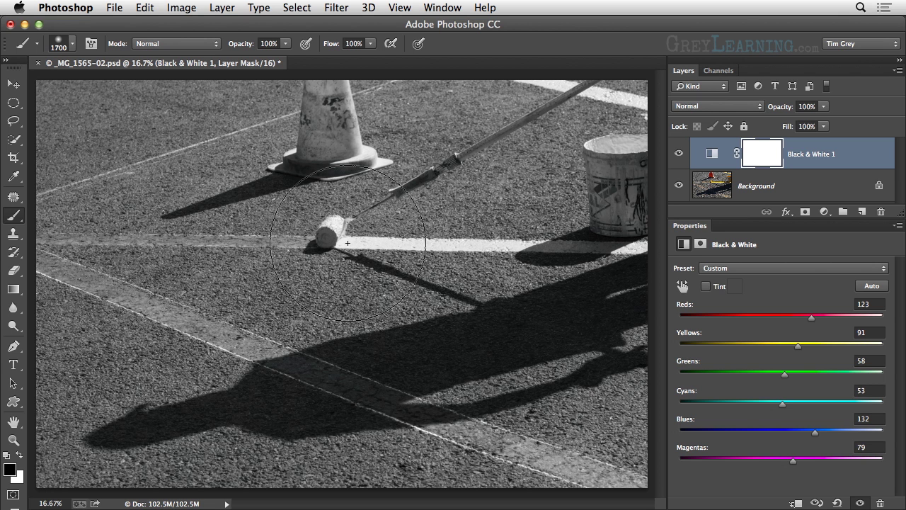
key(bracketleft)
key(bracketleft)
key(bracketleft)
key(bracketleft)
key(bracketleft)
key(bracketleft)
key(bracketleft)
key(bracketleft)
key(bracketleft)
key(bracketleft)
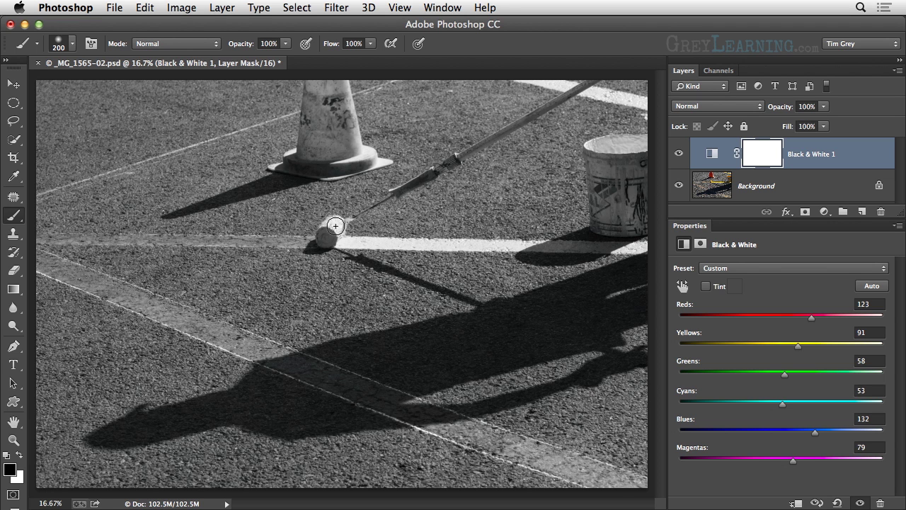
mouse_move(335, 223)
mouse_down()
mouse_move(327, 235)
mouse_move(338, 225)
mouse_move(337, 237)
mouse_move(347, 238)
mouse_move(653, 248)
mouse_up()
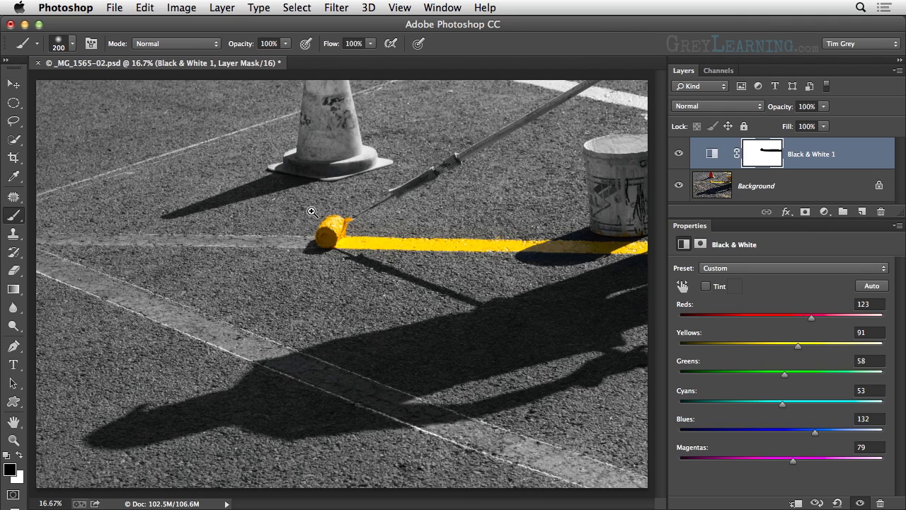
- Paint white on the mask over the stray color on the faded stripe beside the roller, using a 45 px brush
drag(313, 211, 420, 267)
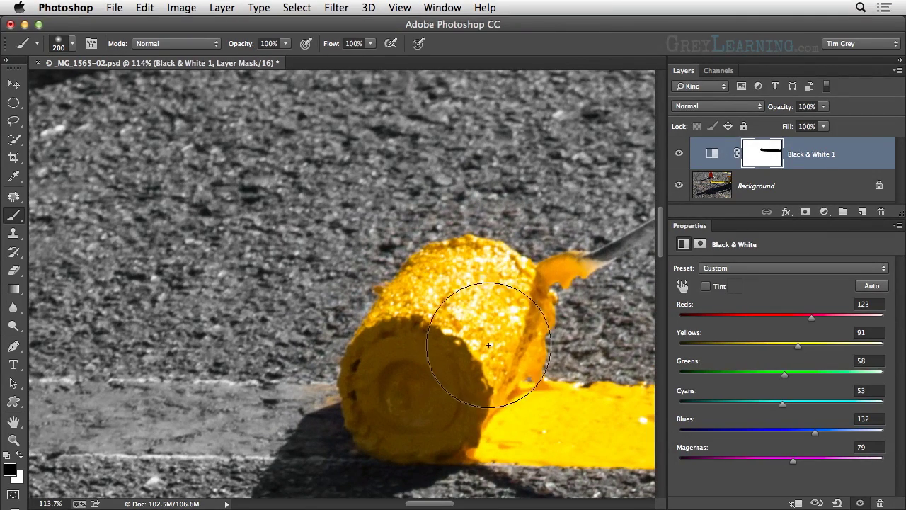
mouse_move(528, 381)
mouse_down()
mouse_move(491, 354)
mouse_move(350, 316)
mouse_up()
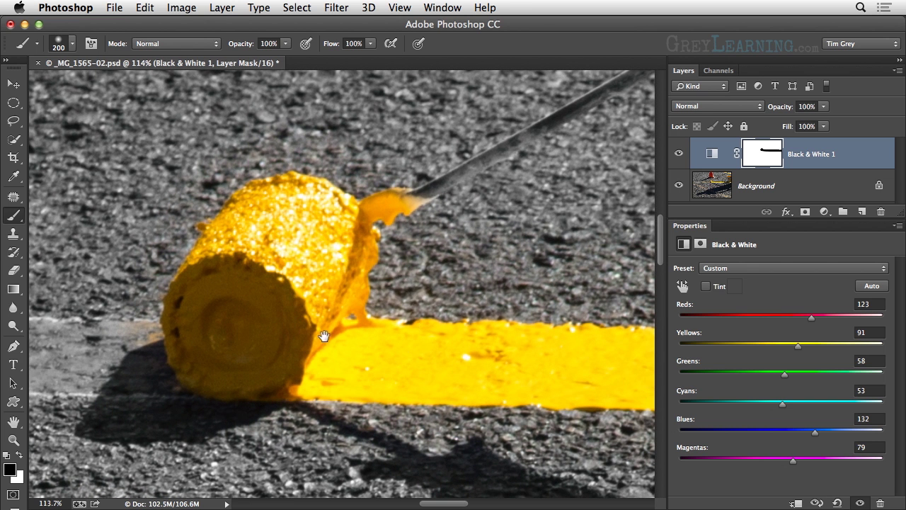
drag(346, 338, 386, 334)
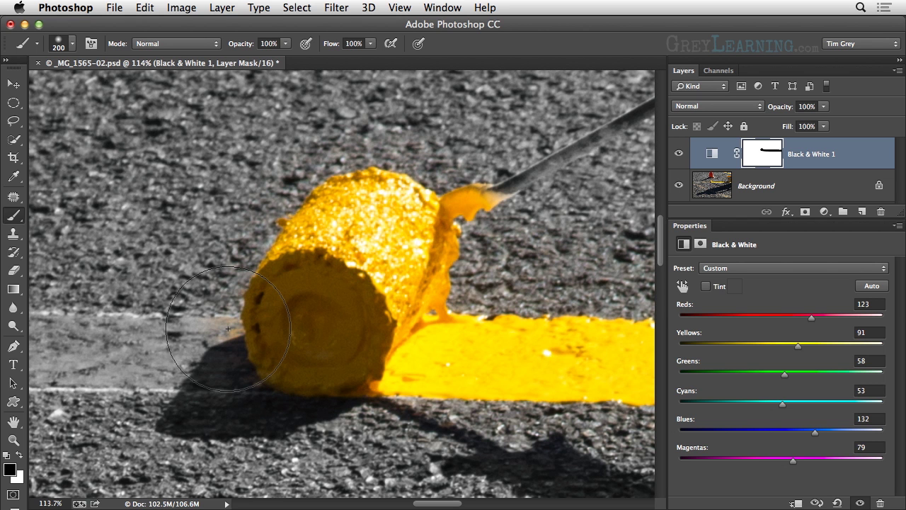
key(bracketleft)
key(bracketleft)
key(bracketleft)
key(bracketleft)
key(bracketleft)
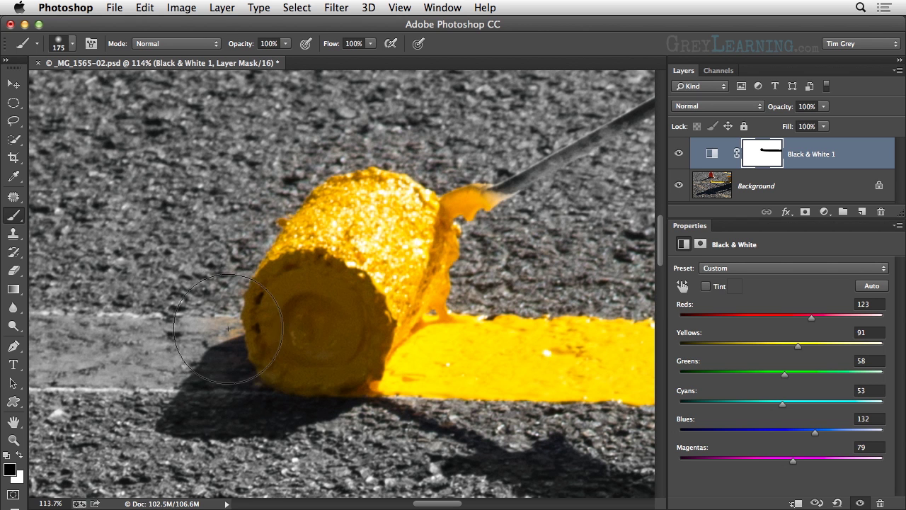
key(bracketleft)
key(bracketleft)
key(bracketleft)
key(bracketleft)
key(bracketleft)
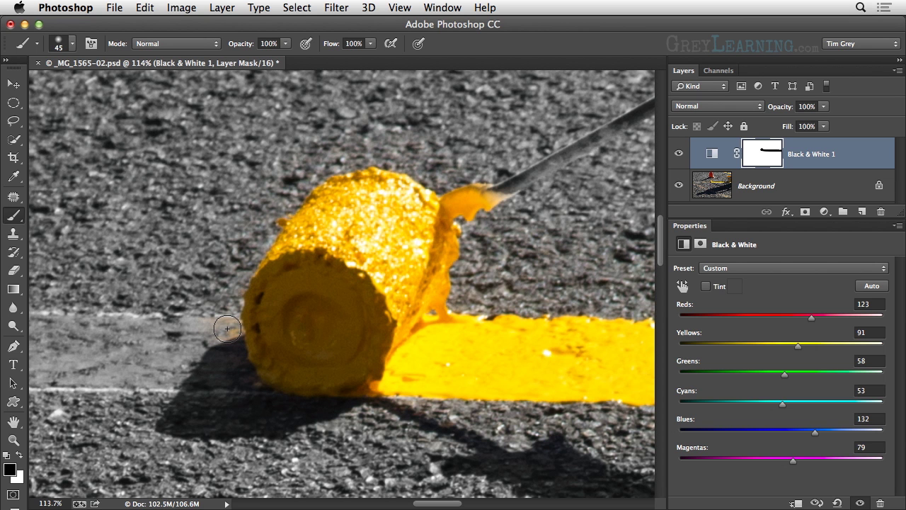
key(x)
drag(227, 328, 221, 328)
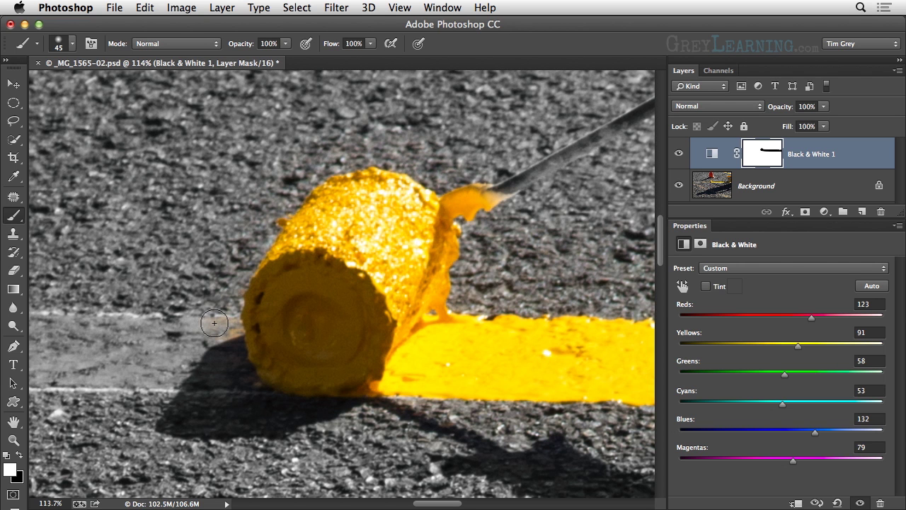
- Paint black on the mask along the left rim of the roller's end to restore its color, using a 10 px brush
key(ctrl+space)
drag(214, 323, 251, 329)
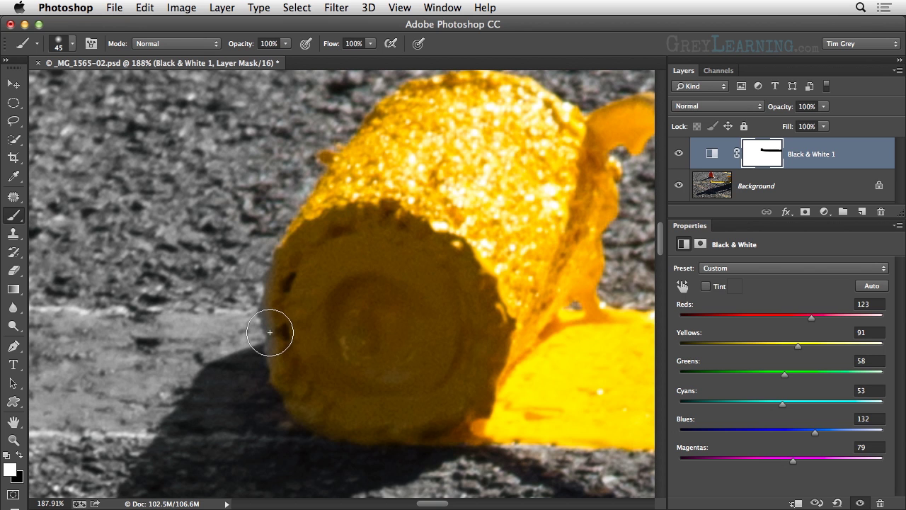
key(x)
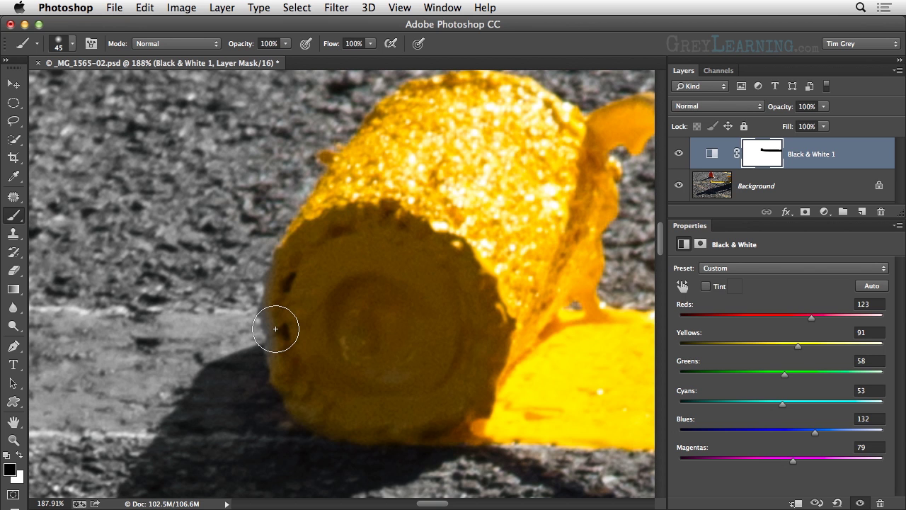
key(bracketleft)
key(bracketleft)
key(bracketleft)
key(bracketleft)
mouse_move(273, 345)
mouse_down()
mouse_move(270, 275)
mouse_move(282, 259)
mouse_move(281, 367)
mouse_move(273, 349)
mouse_move(299, 385)
mouse_up()
- Paint black on the mask over the tip of the yellow paint where the roller meets its handle
key(space)
drag(430, 142, 364, 238)
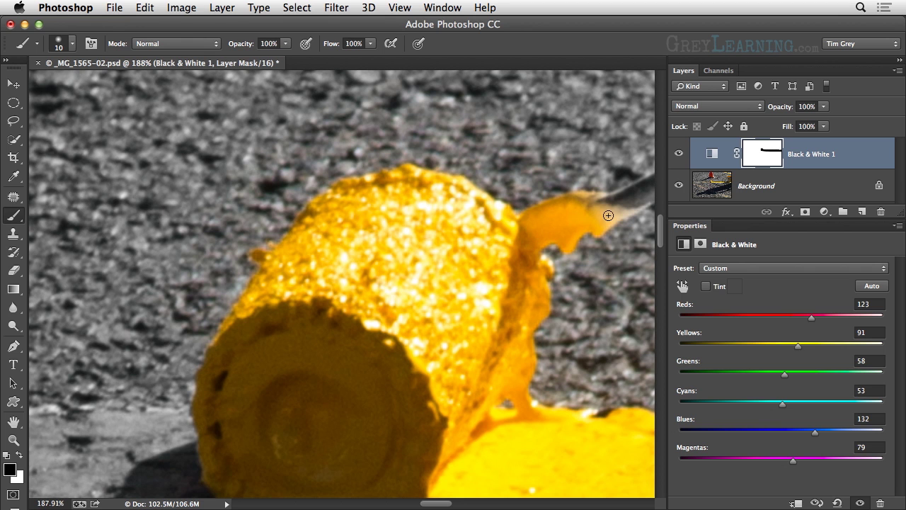
mouse_move(609, 215)
mouse_down()
mouse_move(643, 204)
mouse_move(592, 233)
mouse_move(596, 211)
mouse_up()
- Paint white on the mask over the stray yellow splash just above the painted line, using a 20 px brush
drag(543, 376, 319, 259)
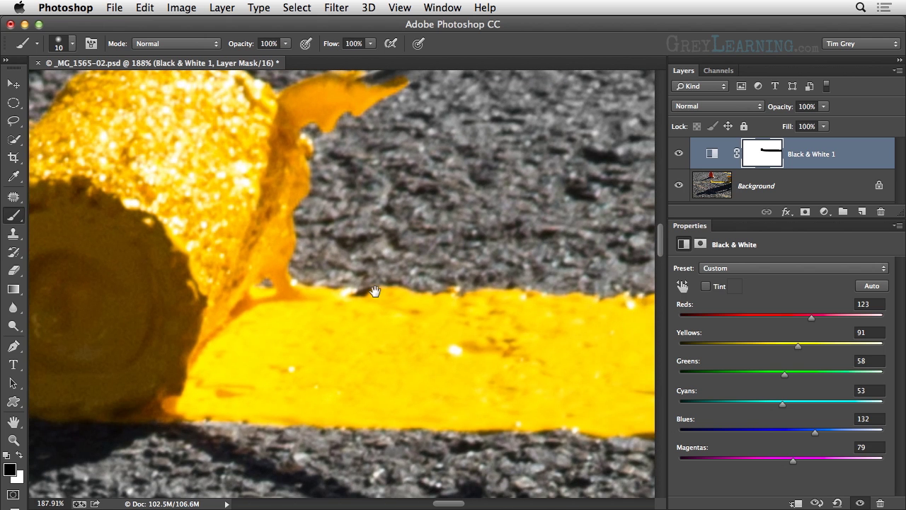
drag(519, 331, 293, 324)
drag(502, 333, 233, 327)
drag(483, 359, 260, 331)
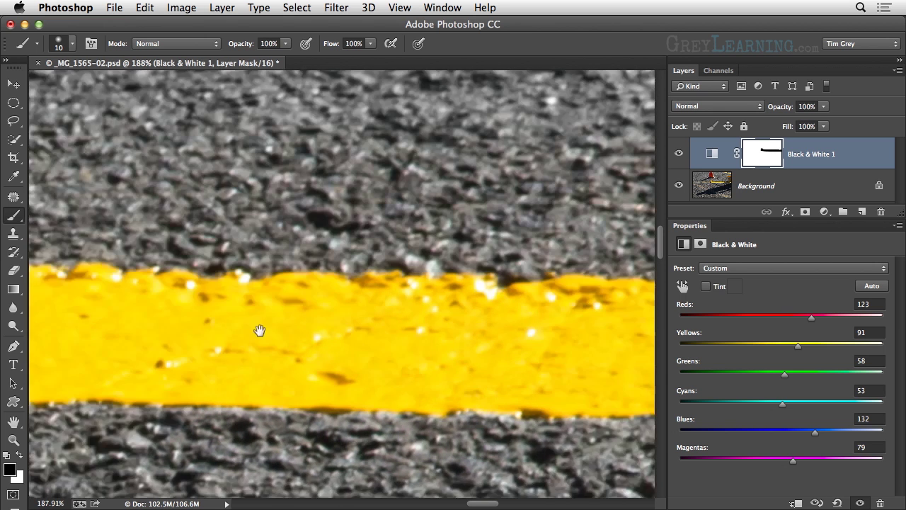
drag(503, 346, 174, 344)
drag(467, 348, 232, 337)
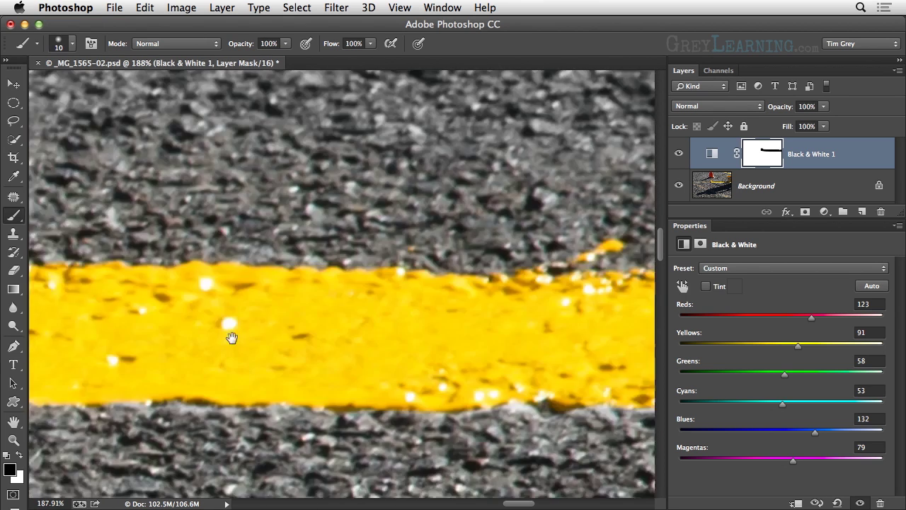
drag(479, 340, 343, 347)
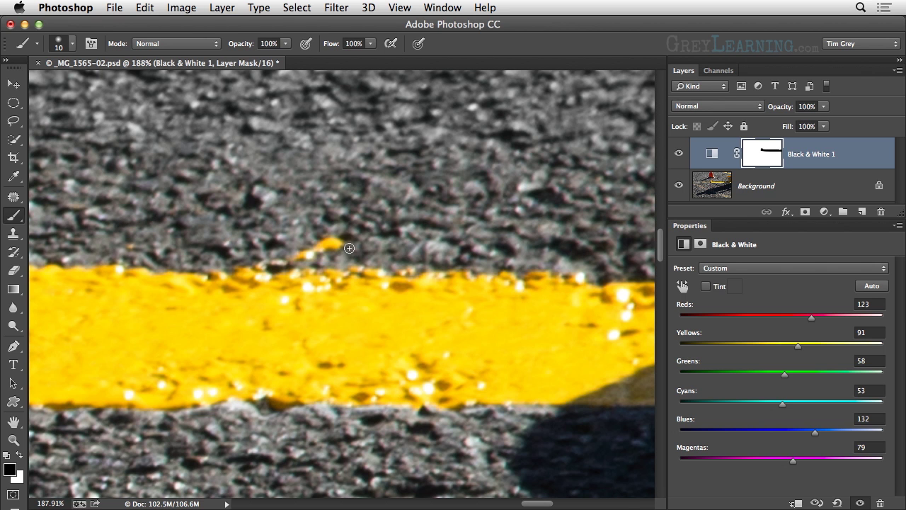
key(x)
key(bracketright)
key(bracketleft)
mouse_move(337, 244)
mouse_down()
mouse_move(346, 245)
mouse_move(267, 251)
mouse_up()
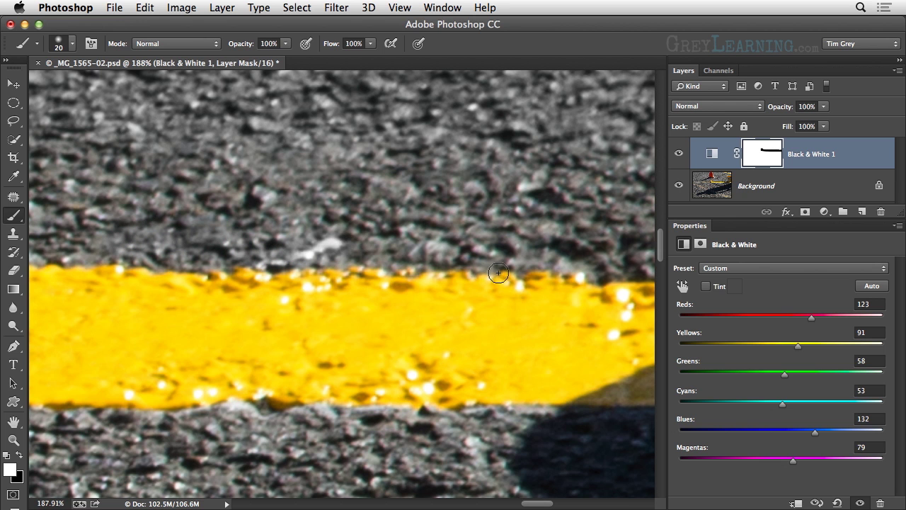
- Paint white on the mask across the base of the paint bucket to remove its color, using a 60 px brush
scroll(527, 284, right, 10)
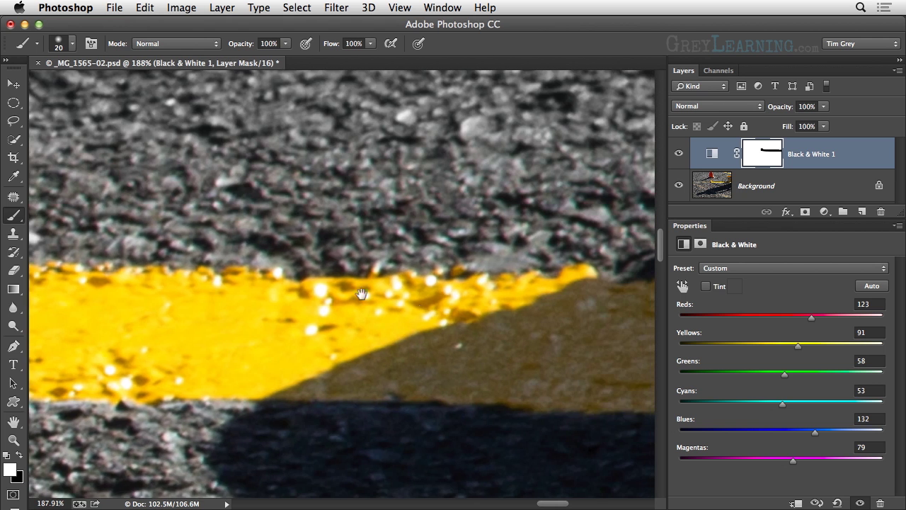
scroll(520, 335, right, 10)
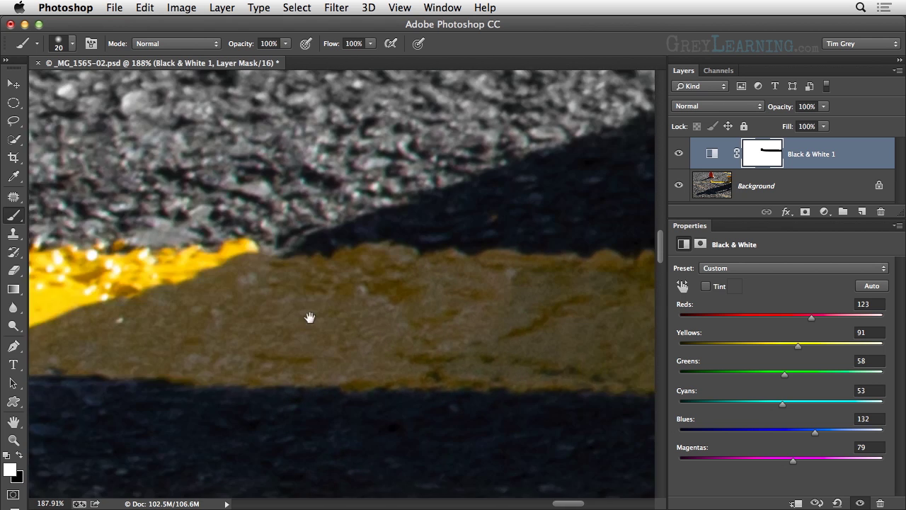
scroll(508, 324, right, 5)
drag(485, 303, 311, 354)
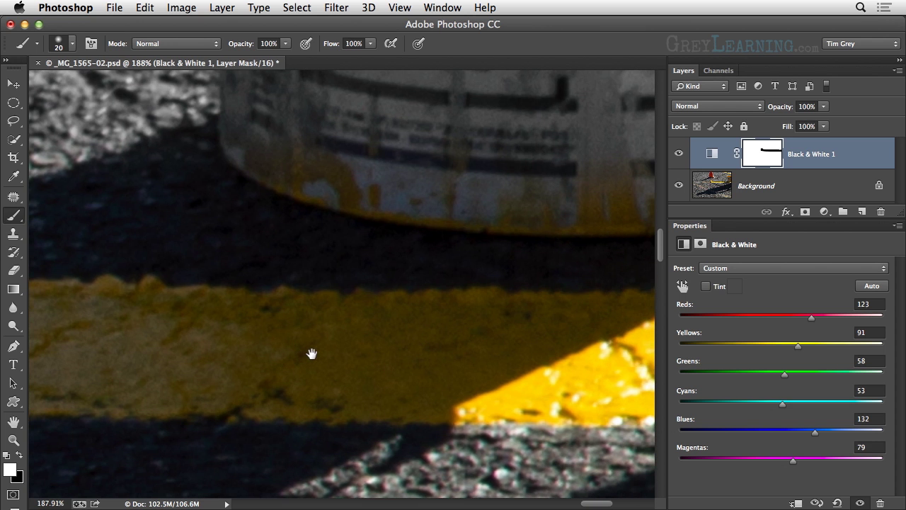
drag(476, 343, 347, 356)
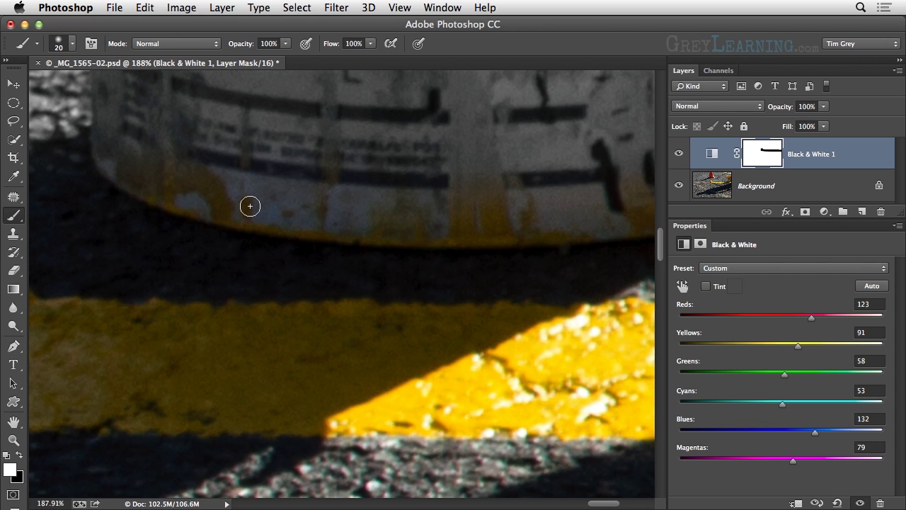
key(bracketright)
key(bracketright)
key(bracketright)
key(bracketright)
key(bracketright)
key(bracketright)
key(bracketright)
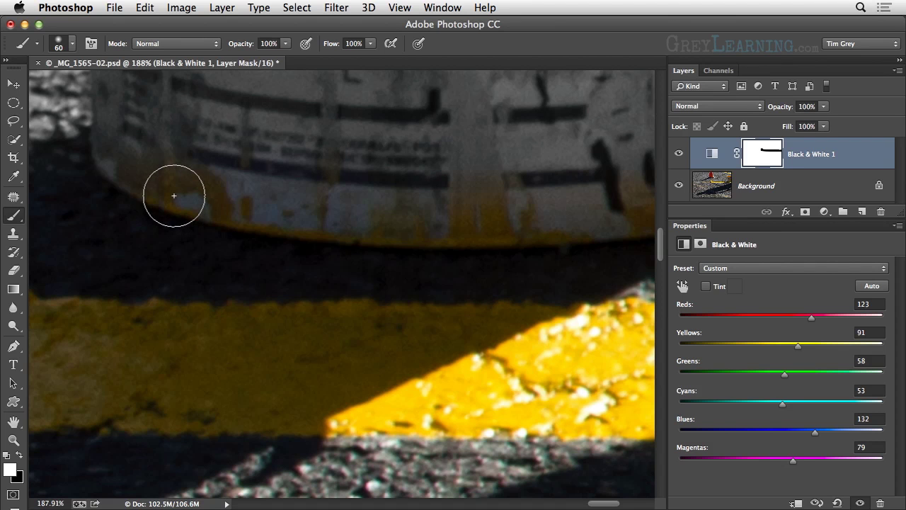
mouse_move(121, 172)
mouse_down()
mouse_move(252, 211)
mouse_move(176, 166)
mouse_move(282, 211)
mouse_move(412, 222)
mouse_move(306, 179)
mouse_move(387, 162)
mouse_move(521, 169)
mouse_move(456, 183)
mouse_move(464, 211)
mouse_move(572, 217)
mouse_move(477, 207)
mouse_move(495, 199)
mouse_move(475, 198)
mouse_move(540, 206)
mouse_move(500, 196)
mouse_move(261, 214)
mouse_move(302, 229)
mouse_move(353, 223)
mouse_up()
key(space)
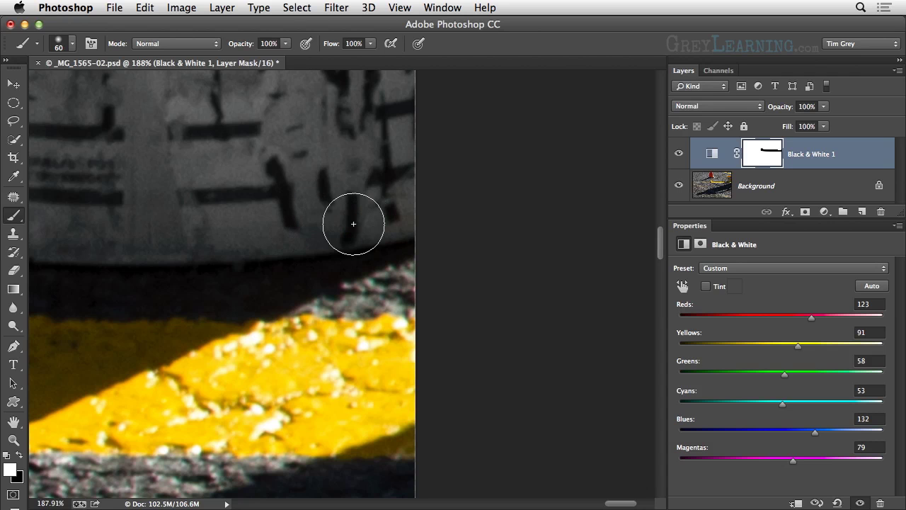
key(space)
drag(257, 333, 360, 309)
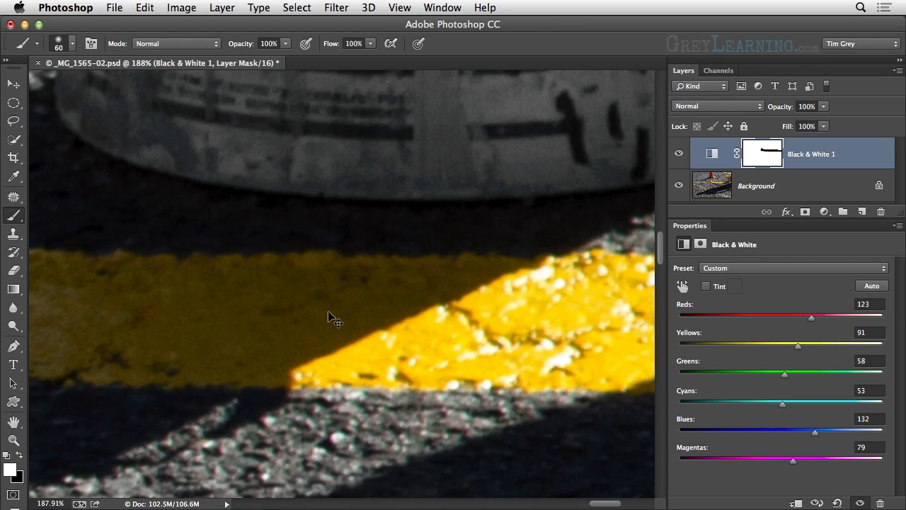
- Paint black on the mask over the distant painted line on the near-left side of the roller pole, using a 60 px brush
key(super+0)
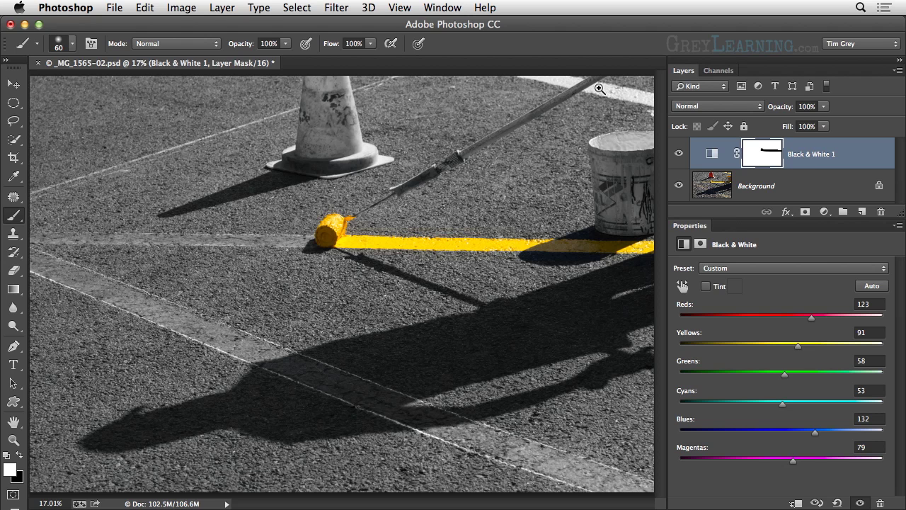
drag(599, 89, 748, 177)
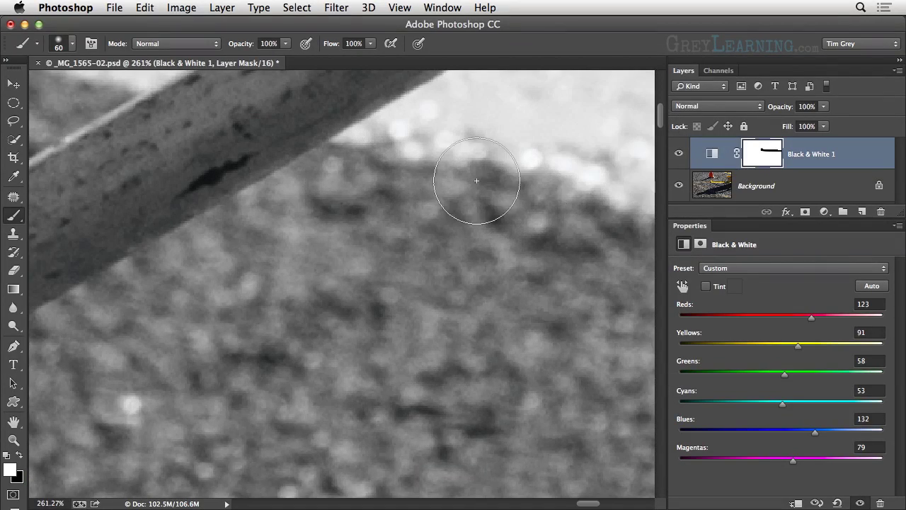
drag(245, 156, 307, 319)
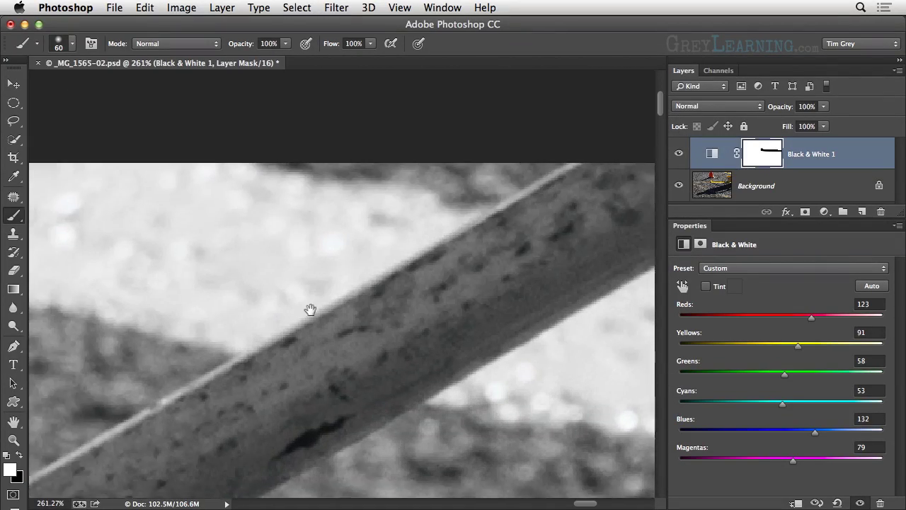
drag(208, 277, 391, 259)
drag(257, 253, 378, 261)
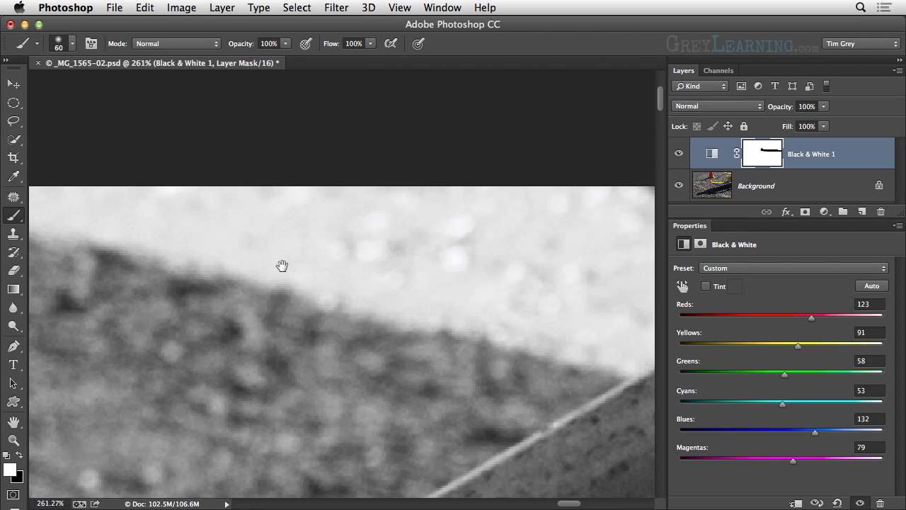
drag(281, 265, 327, 267)
key(x)
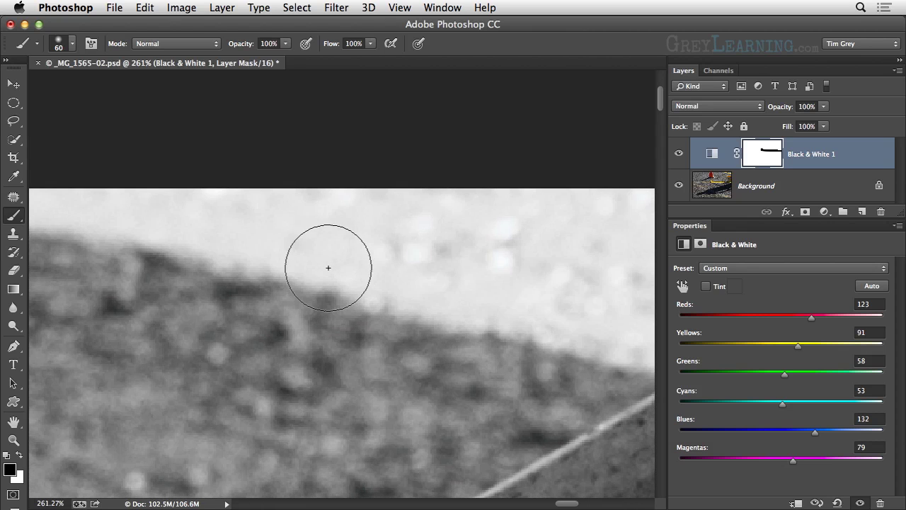
drag(187, 272, 410, 320)
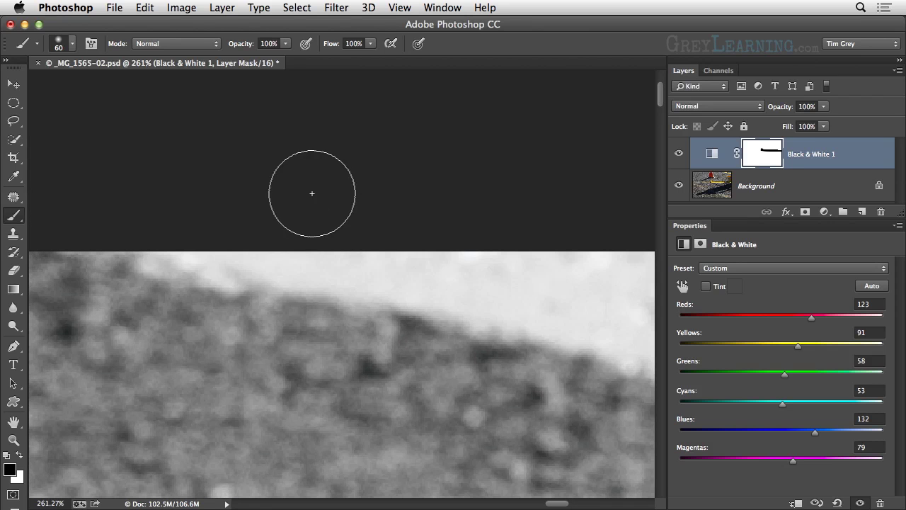
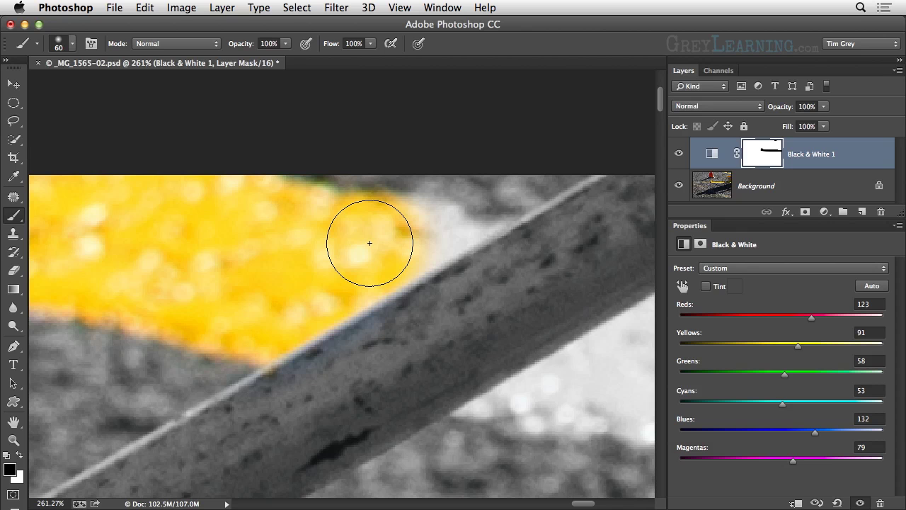
- Paint black on the mask with a smaller brush over the narrow tip of the distant line along the pole's upper edge
key(bracketleft)
key(bracketleft)
key(bracketleft)
key(bracketleft)
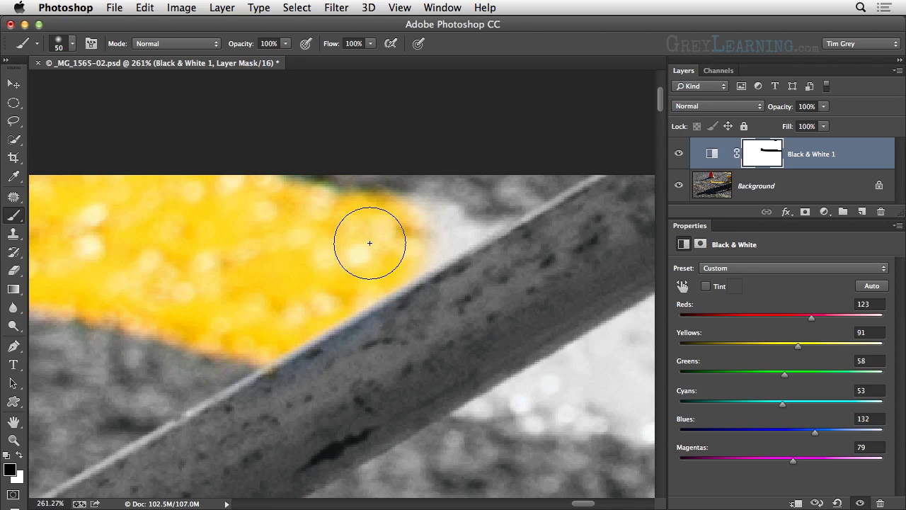
mouse_move(409, 212)
mouse_down()
mouse_move(455, 218)
mouse_move(410, 210)
mouse_move(439, 229)
mouse_move(420, 256)
mouse_move(490, 224)
mouse_up()
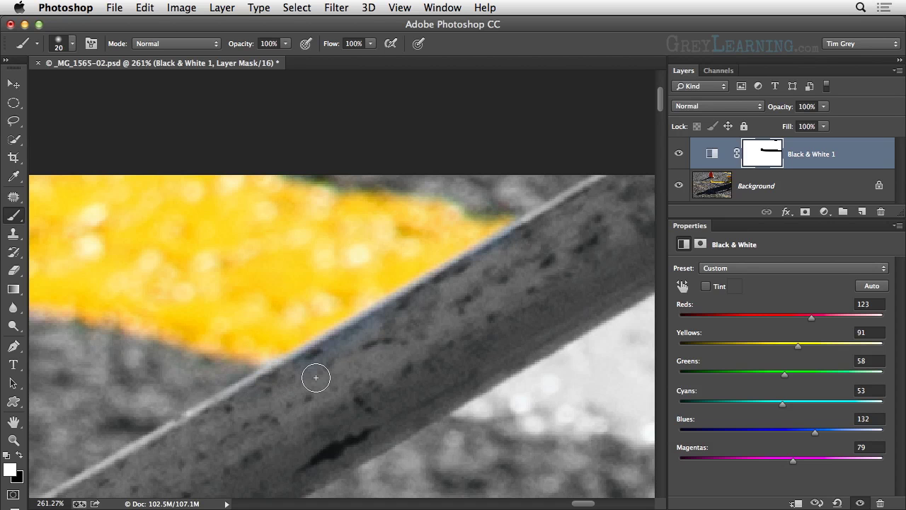
- Paint black on the mask over the distant line along the lower edge of the pole, using a 20 px brush
key(x)
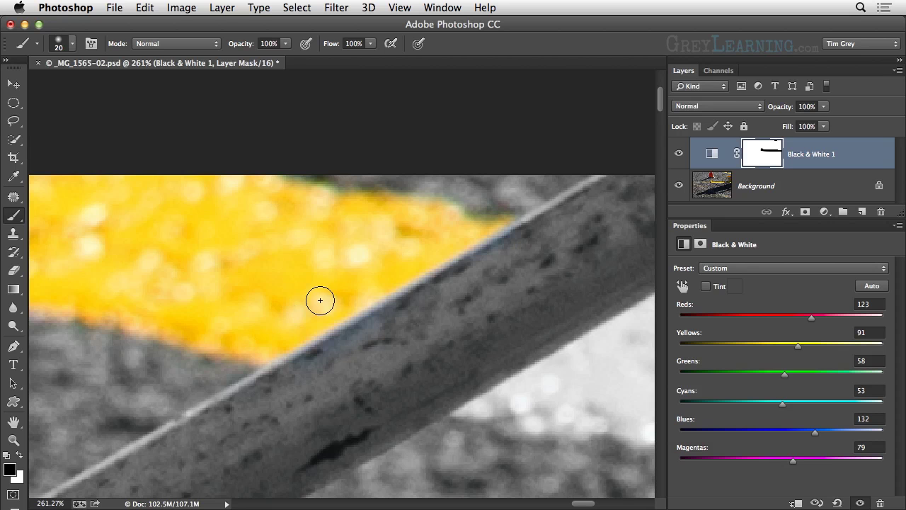
mouse_move(522, 384)
mouse_down()
mouse_move(262, 324)
mouse_move(198, 329)
mouse_up()
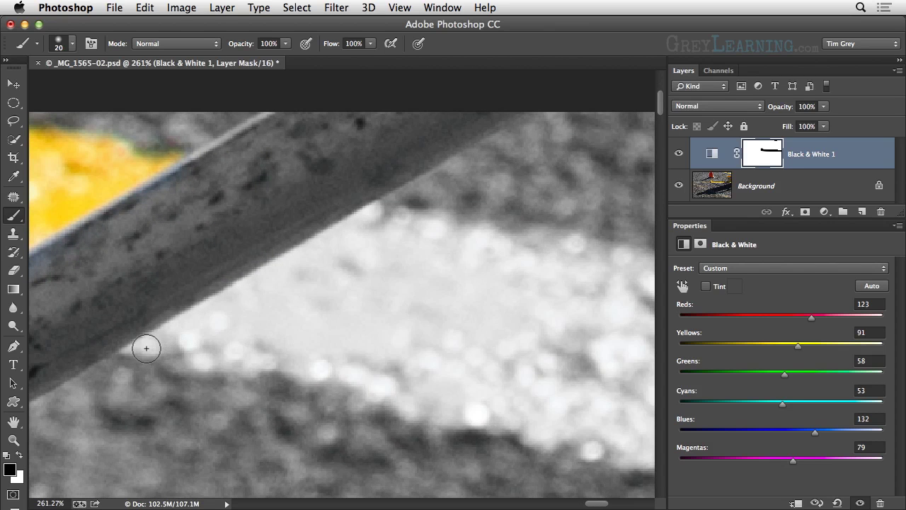
mouse_move(138, 352)
mouse_down()
mouse_move(290, 274)
mouse_move(378, 211)
mouse_up()
- Clean up the mask along the pole's lower edge, alternating white over the pole and black over the yellow line with a 20 px brush
key(x)
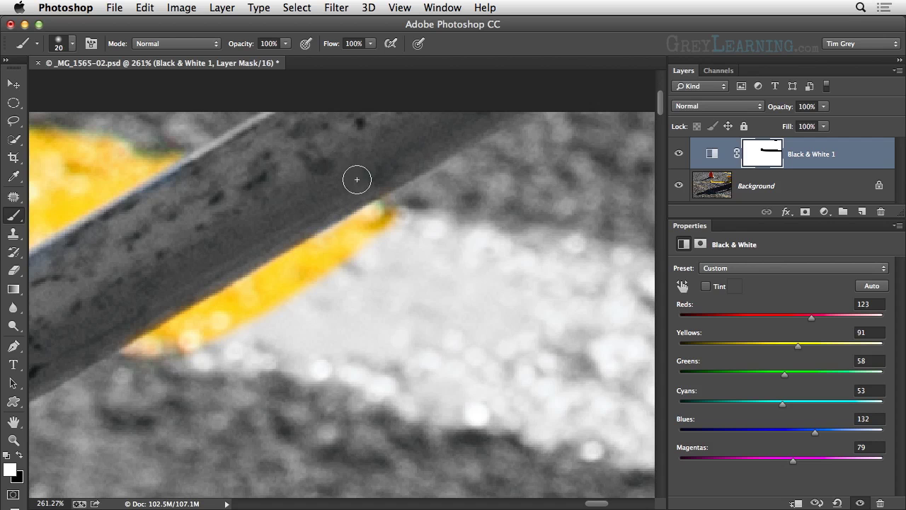
key(x)
key(x)
key(x)
key(x)
key(x)
key(x)
key(x)
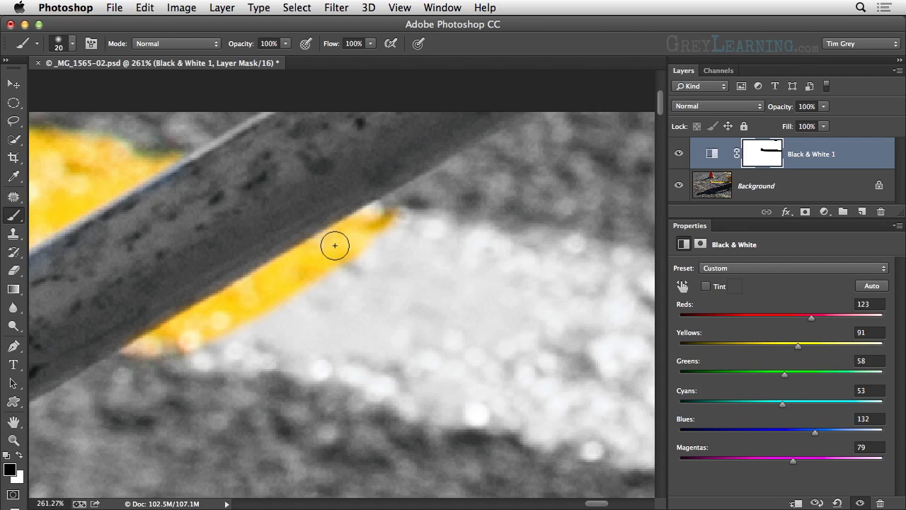
key(x)
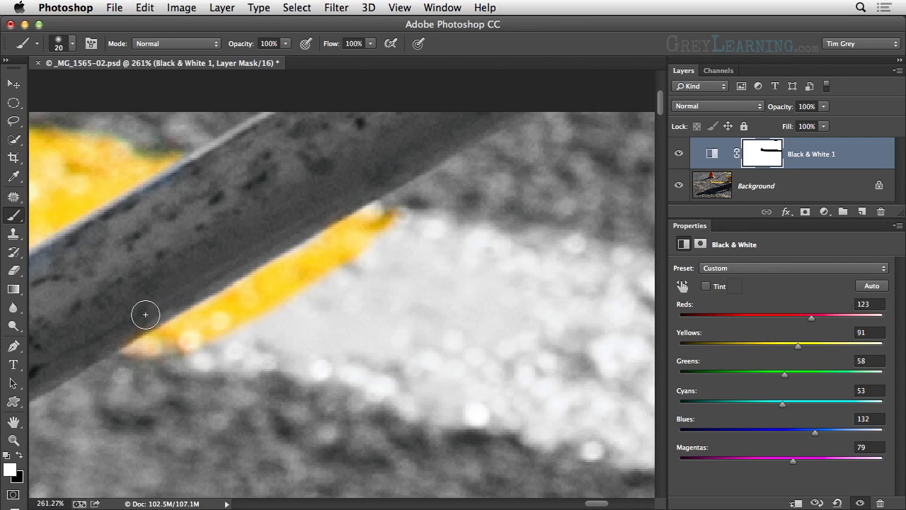
- Paint black on the mask along both edges of the distant line to the right of the pole, using a 20 px brush
key(x)
mouse_move(190, 311)
mouse_down()
mouse_move(377, 226)
mouse_move(450, 230)
mouse_move(579, 260)
mouse_move(475, 252)
mouse_move(551, 262)
mouse_move(347, 264)
mouse_move(244, 344)
mouse_move(199, 352)
mouse_up()
mouse_move(288, 351)
mouse_down()
mouse_move(459, 399)
mouse_move(415, 403)
mouse_move(484, 407)
mouse_move(603, 435)
mouse_move(548, 398)
mouse_up()
drag(411, 364, 546, 384)
key(x)
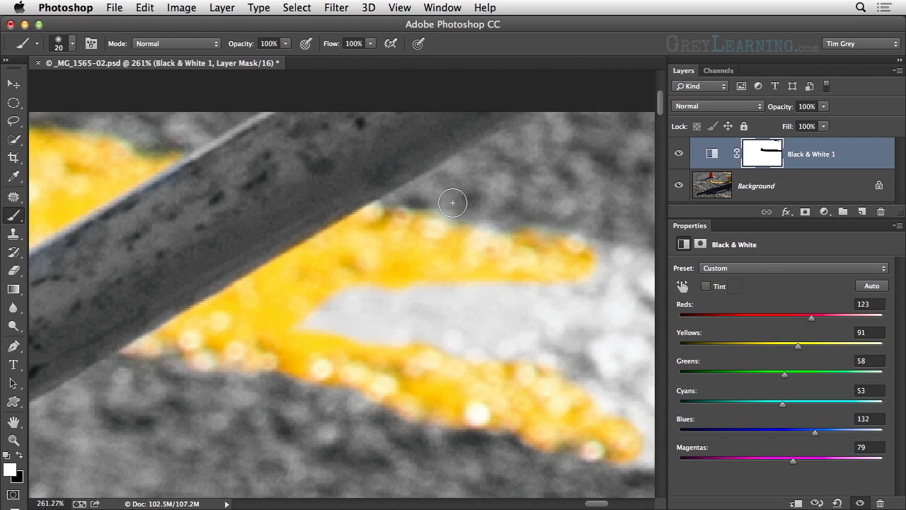
- Paint black on the mask over the rest of the distant line up to the photo's right edge, using a 35 px brush
key(x)
mouse_move(377, 318)
mouse_down()
mouse_move(321, 317)
mouse_move(354, 295)
mouse_move(386, 309)
mouse_move(375, 327)
mouse_move(398, 308)
mouse_move(391, 311)
mouse_move(634, 283)
mouse_move(587, 333)
mouse_move(498, 345)
mouse_move(537, 354)
mouse_move(403, 361)
mouse_move(452, 382)
mouse_move(622, 415)
mouse_move(652, 437)
mouse_move(628, 331)
mouse_move(595, 354)
mouse_move(621, 339)
mouse_move(578, 327)
mouse_move(619, 349)
mouse_move(482, 339)
mouse_move(285, 309)
mouse_up()
key(bracketright)
mouse_move(325, 243)
mouse_down()
mouse_move(518, 301)
mouse_move(498, 296)
mouse_move(626, 311)
mouse_move(638, 460)
mouse_move(603, 440)
mouse_move(363, 400)
mouse_move(501, 416)
mouse_move(630, 413)
mouse_move(370, 345)
mouse_move(416, 339)
mouse_move(603, 366)
mouse_move(631, 383)
mouse_move(623, 417)
mouse_up()
mouse_move(580, 399)
mouse_down()
mouse_move(248, 344)
mouse_move(211, 321)
mouse_move(187, 273)
mouse_up()
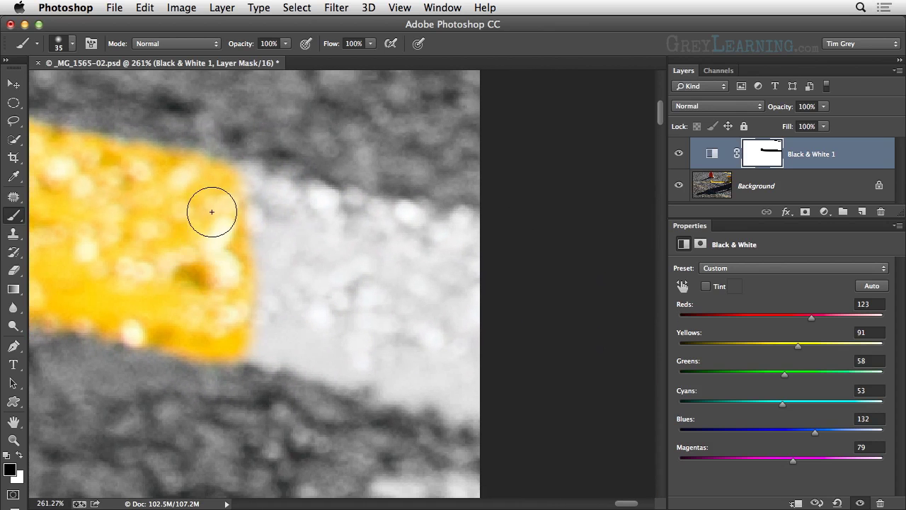
mouse_move(237, 198)
mouse_down()
mouse_move(471, 246)
mouse_move(488, 299)
mouse_move(487, 393)
mouse_move(425, 387)
mouse_move(319, 347)
mouse_move(255, 342)
mouse_move(234, 314)
mouse_move(237, 256)
mouse_move(427, 305)
mouse_move(397, 314)
mouse_move(432, 330)
mouse_up()
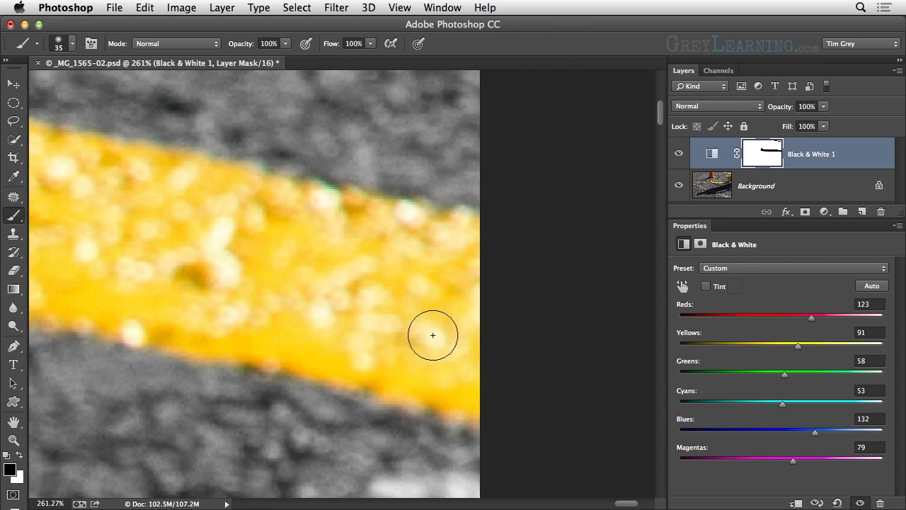
- Touch up the mask along the distant line's upper edge with white over the spill and black over the paint, using a 35 px brush
key(x)
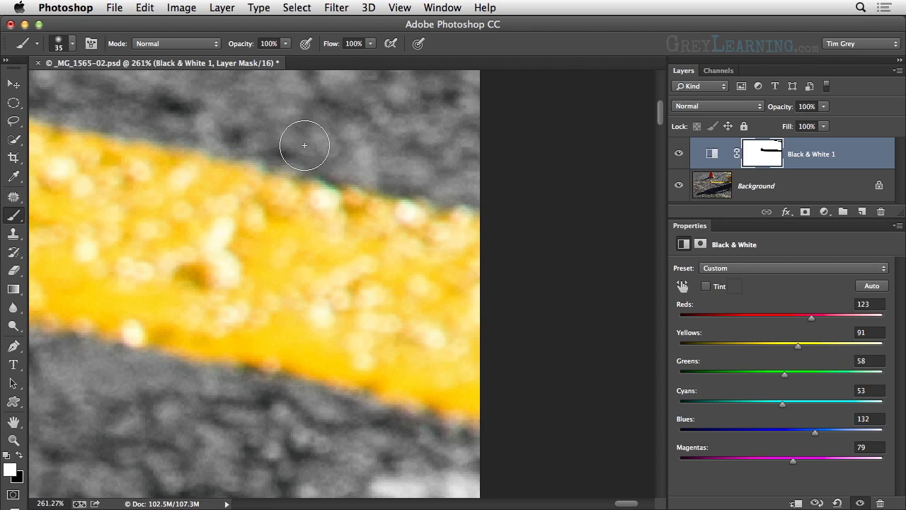
mouse_move(338, 152)
mouse_down()
mouse_move(290, 146)
mouse_move(274, 132)
mouse_up()
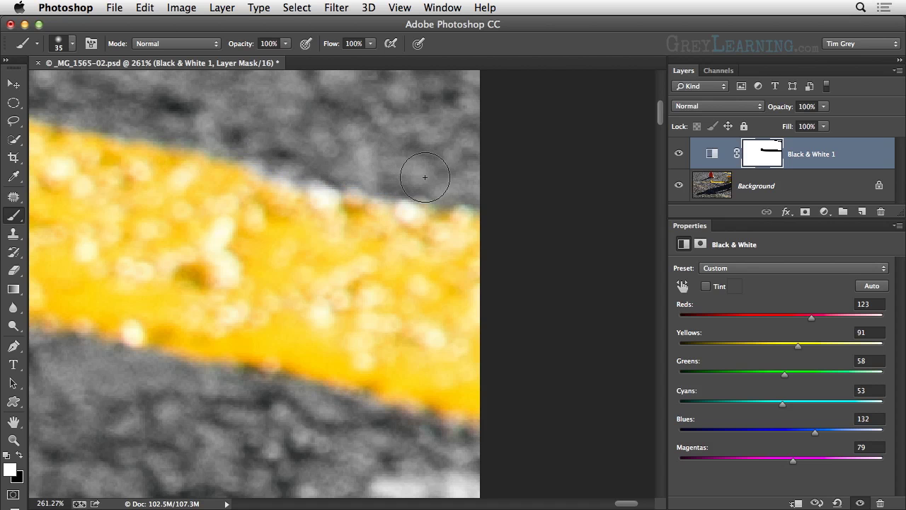
key(x)
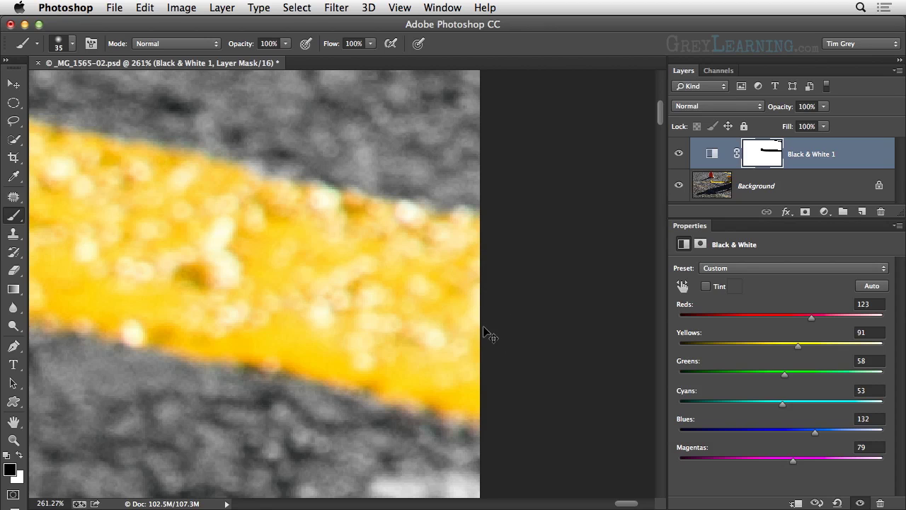
- Compare the whole photo with the Black & White 1 layer mask disabled and enabled, leaving the mask enabled
key(super+0)
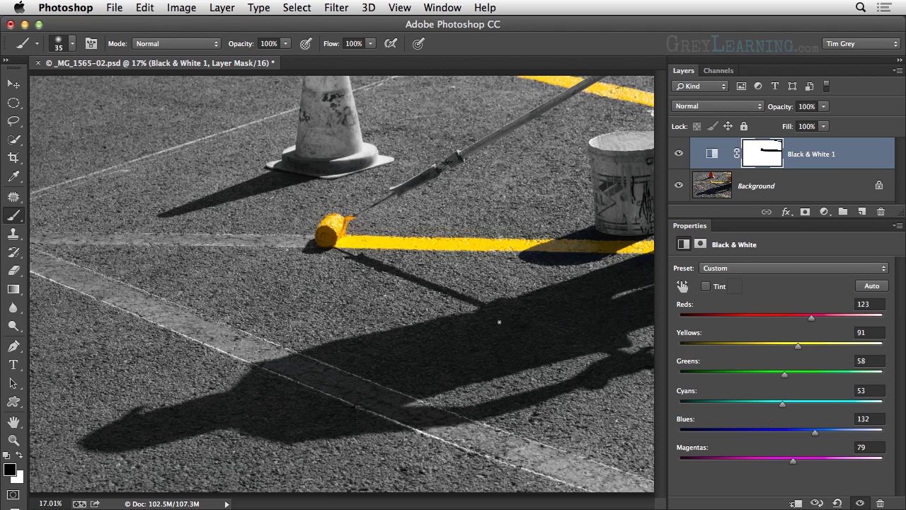
shift+click(769, 162)
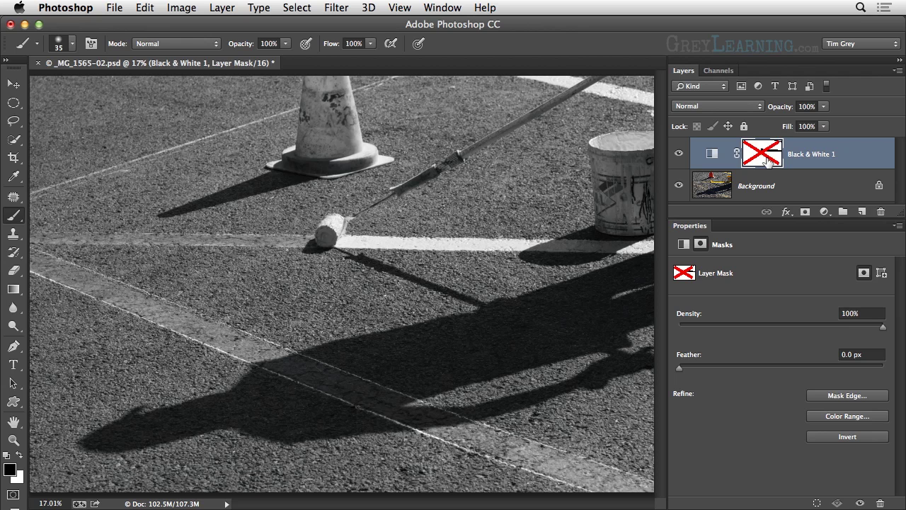
shift+click(767, 162)
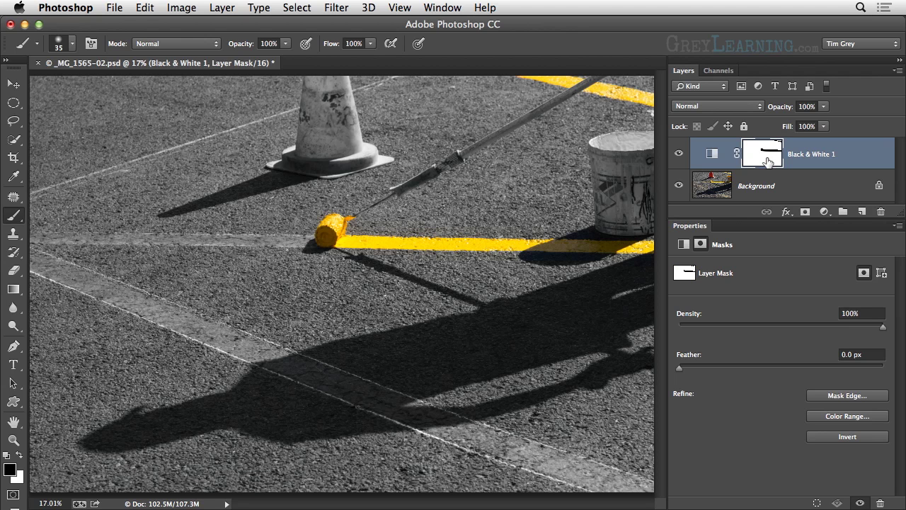
shift+click(766, 162)
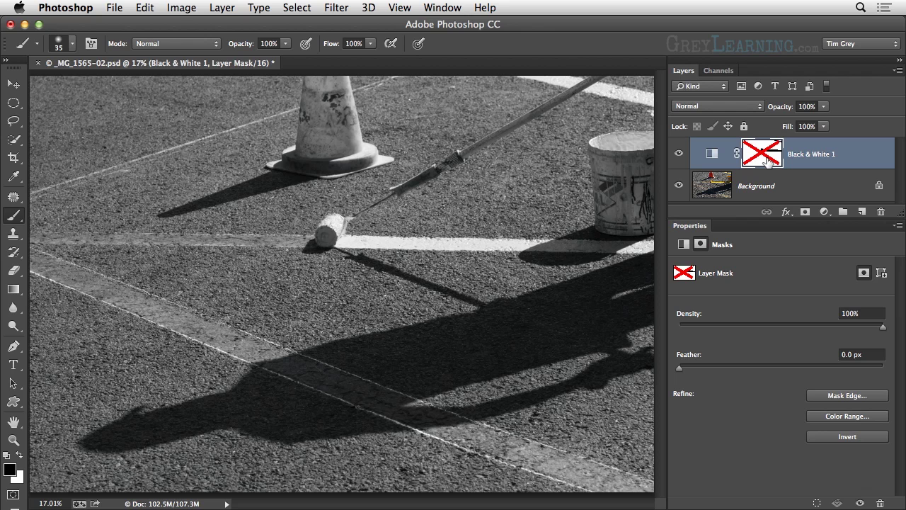
shift+click(767, 161)
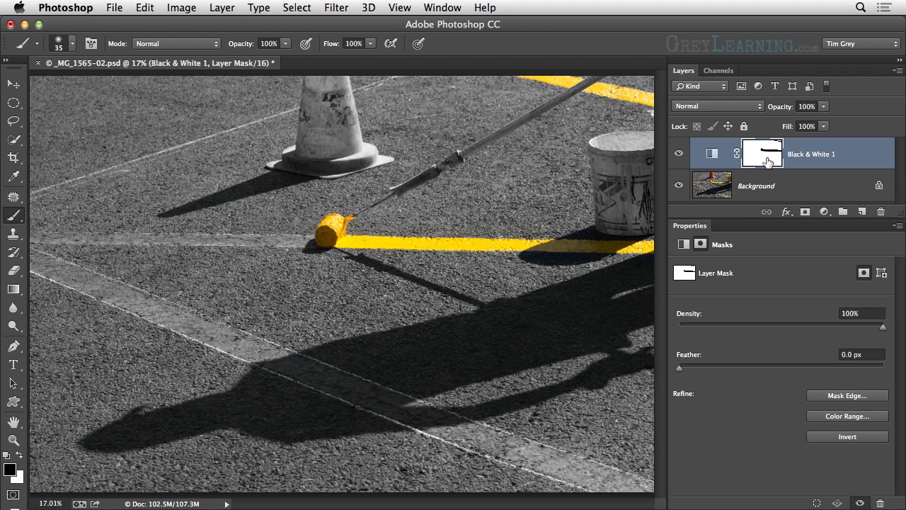